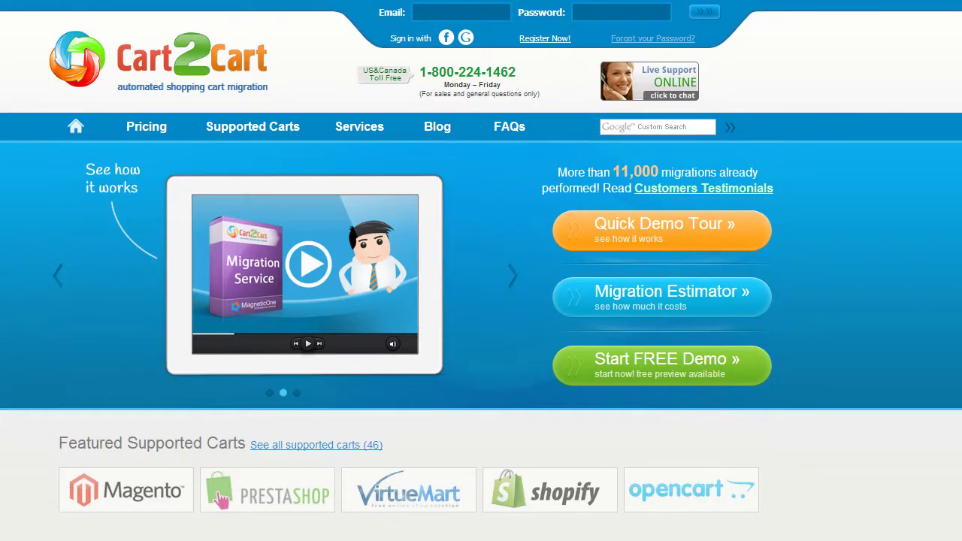
Sign up for a Cart2Cart account with an e-mail, full name and password, accepting the Terms of Service.
{"action": "left_click", "coordinate": [553, 38]}
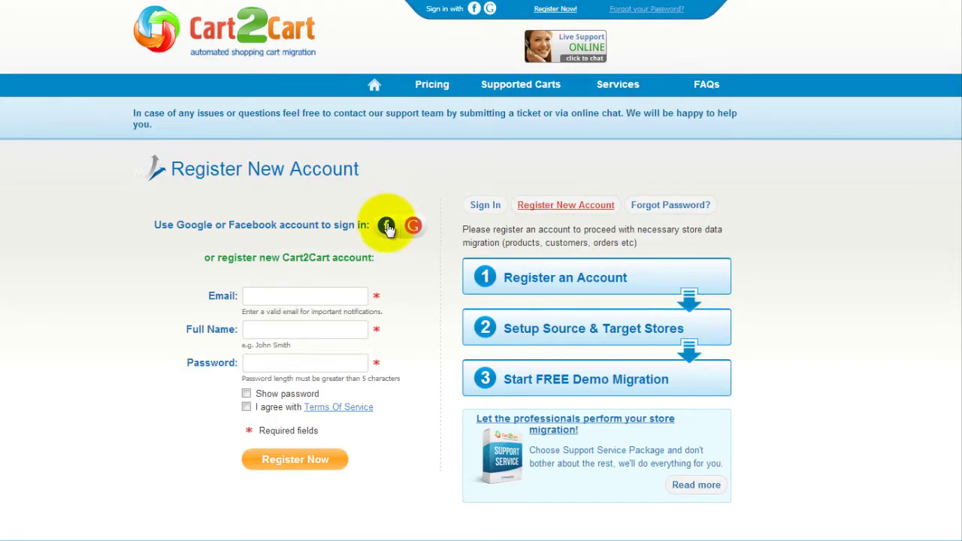
{"action": "left_click", "coordinate": [351, 295]}
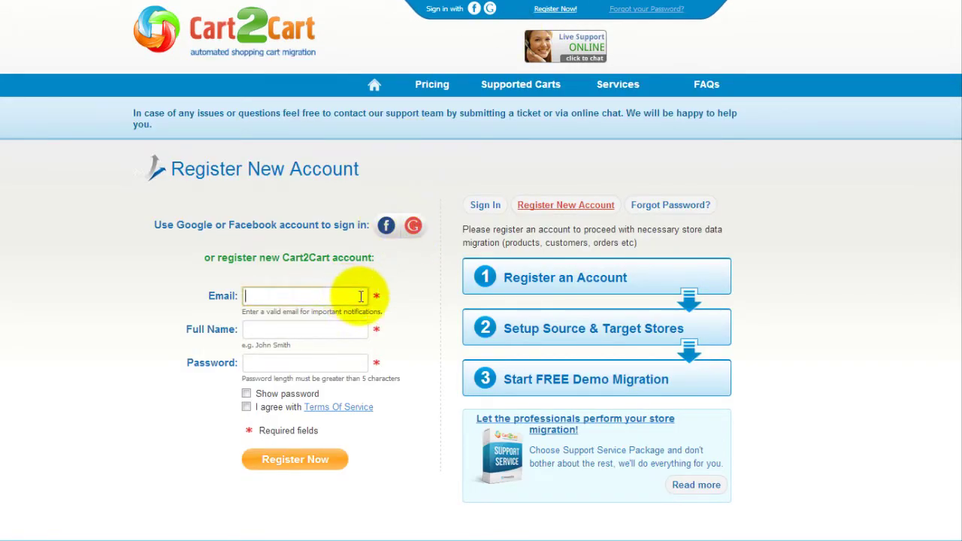
{"action": "type", "text": "your@email.com"}
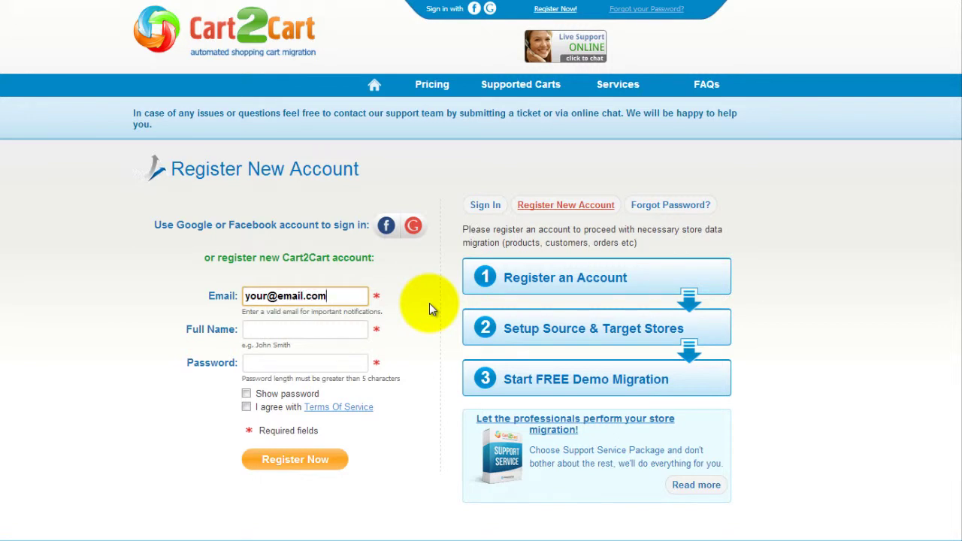
{"action": "key", "text": "Tab"}
{"action": "type", "text": "John Smith"}
{"action": "key", "text": "Tab"}
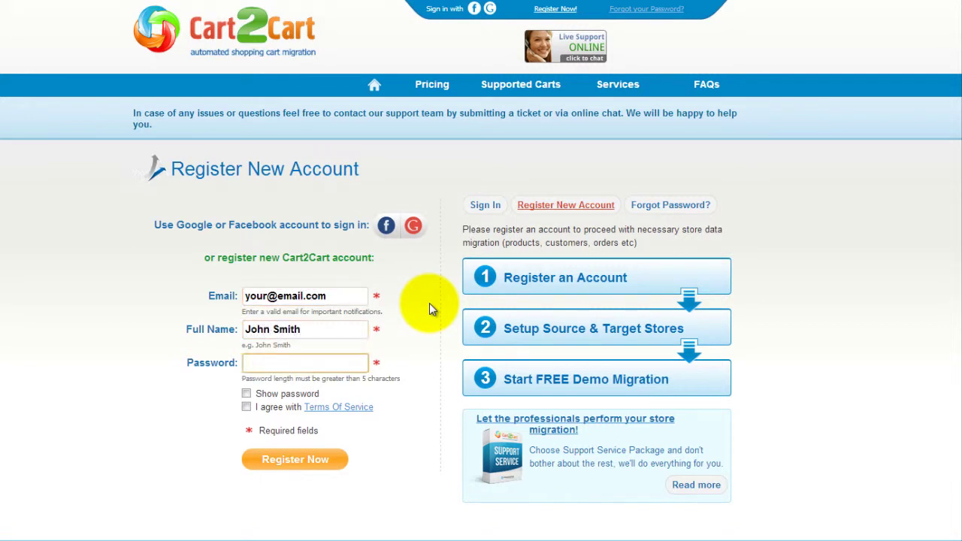
{"action": "type", "text": "**************"}
{"action": "left_click", "coordinate": [246, 407]}
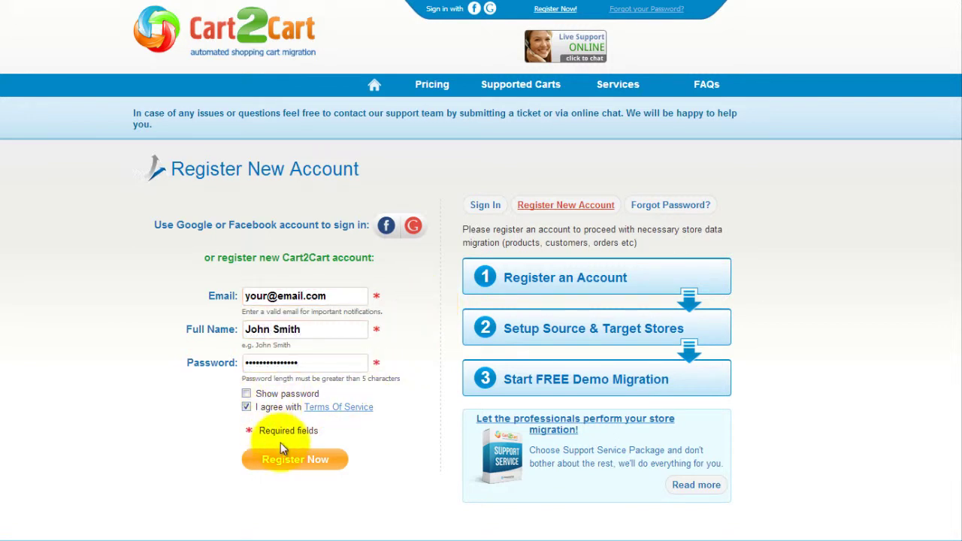
{"action": "left_click", "coordinate": [282, 459]}
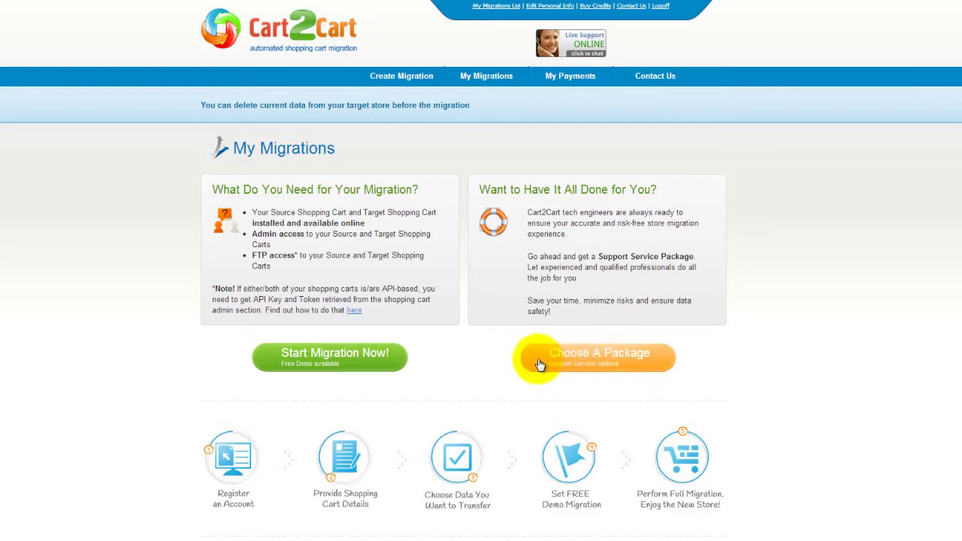
Start a new migration with Shopify as source cart at yourshopifystore.com, then open Shopify's Apps page.
{"action": "left_click", "coordinate": [365, 367]}
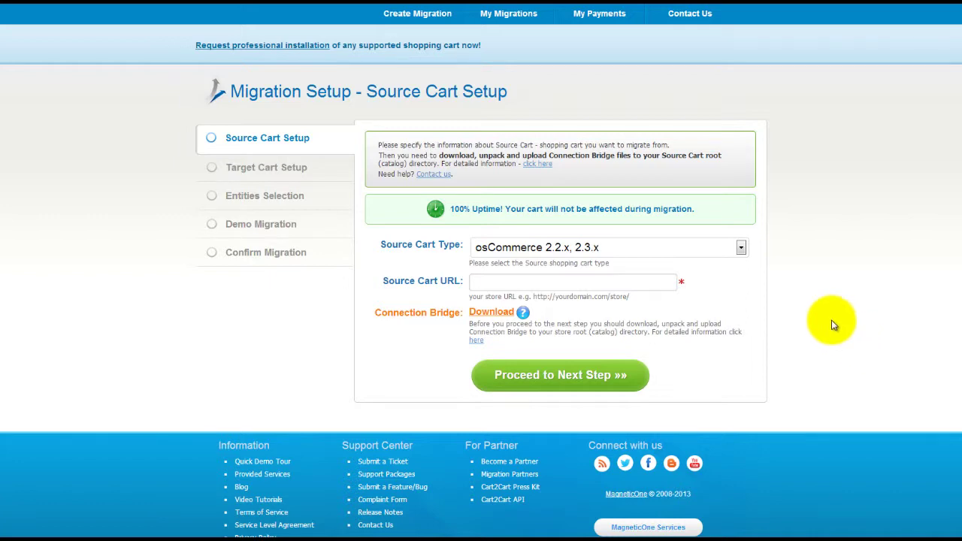
{"action": "left_click", "coordinate": [740, 247]}
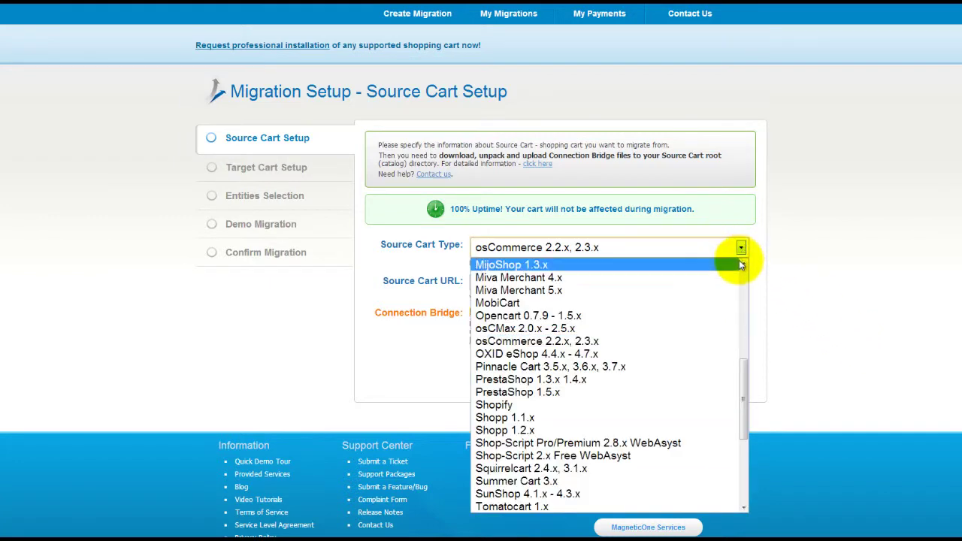
{"action": "left_click", "coordinate": [715, 412]}
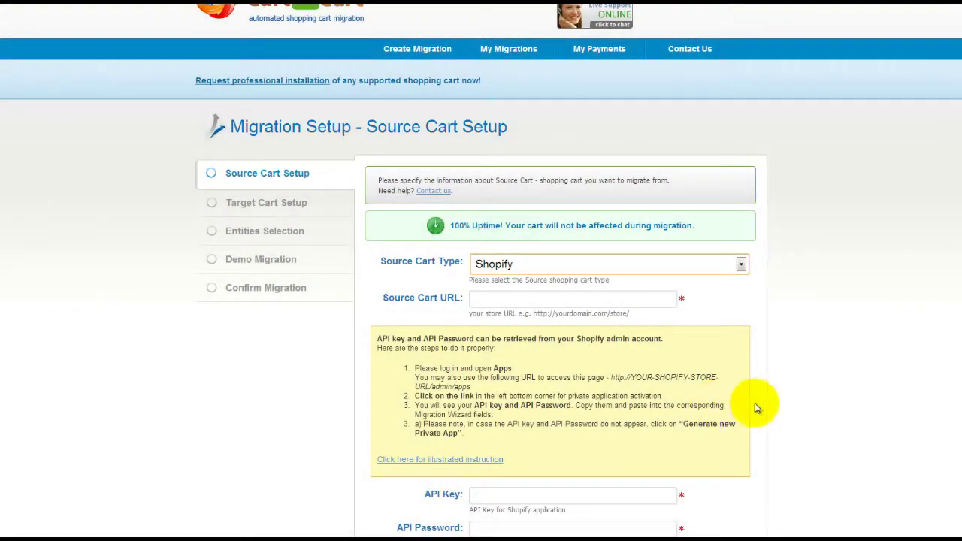
{"action": "scroll", "coordinate": [954, 374], "scroll_direction": "down", "scroll_amount": 3}
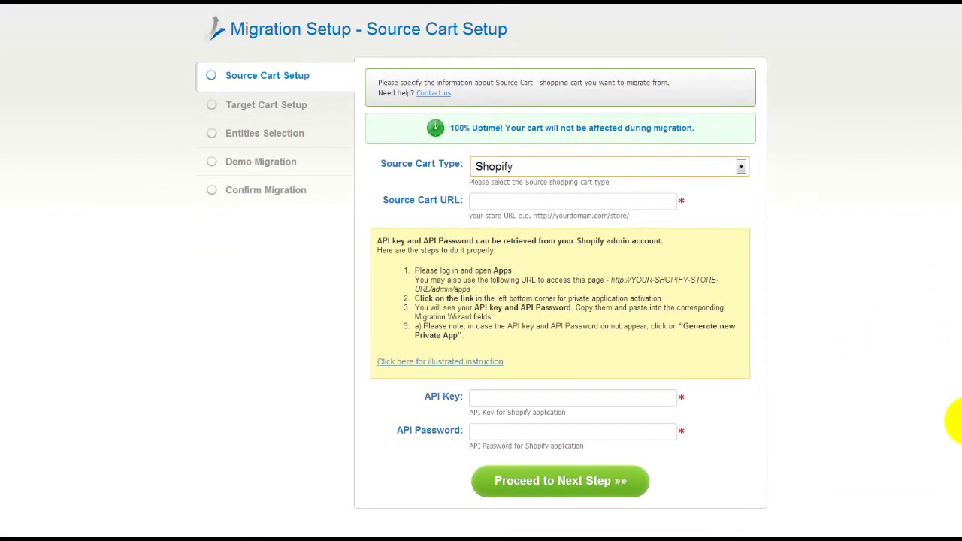
{"action": "left_click", "coordinate": [557, 198]}
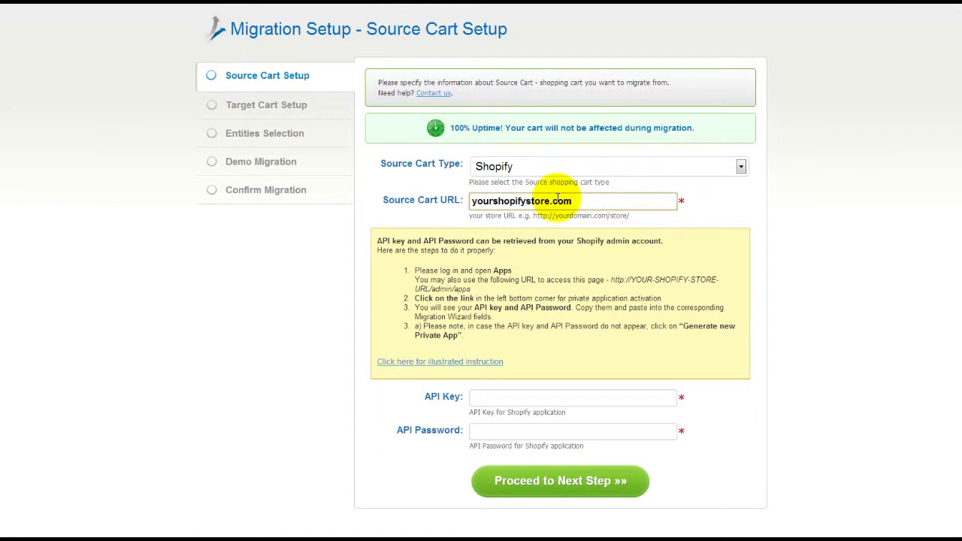
{"action": "left_click", "coordinate": [481, 395]}
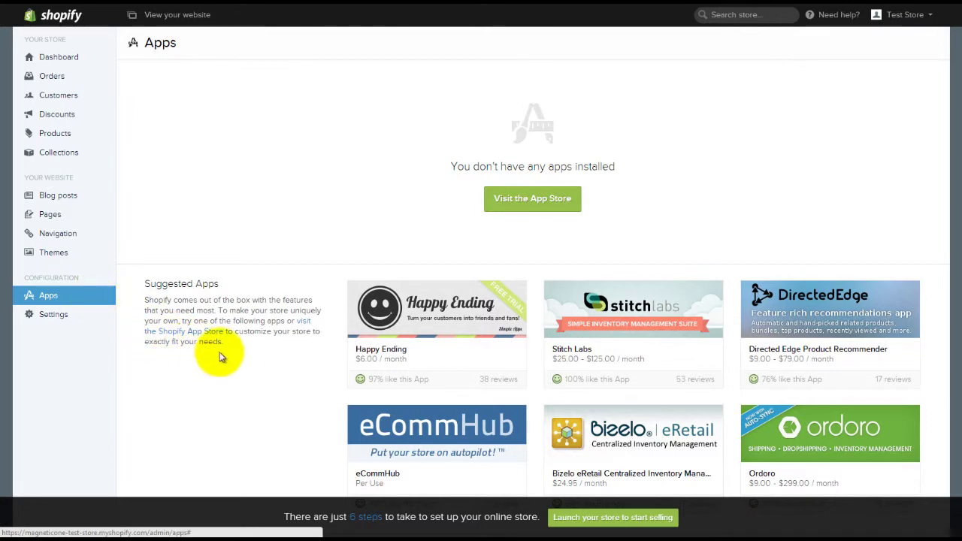
Copy the private app's API key from Shopify admin into Cart2Cart's API Key field.
{"action": "scroll", "coordinate": [236, 361], "scroll_direction": "down", "scroll_amount": 2}
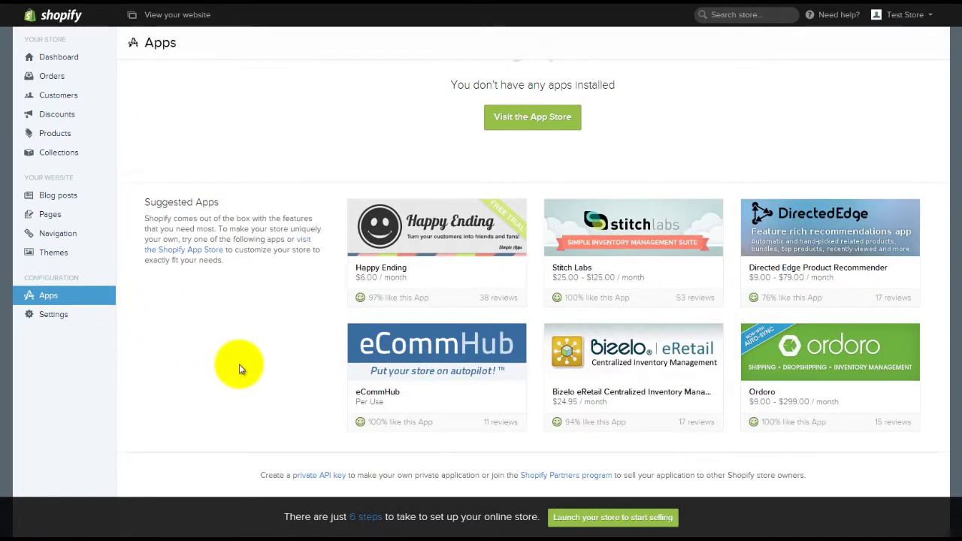
{"action": "left_click", "coordinate": [303, 476]}
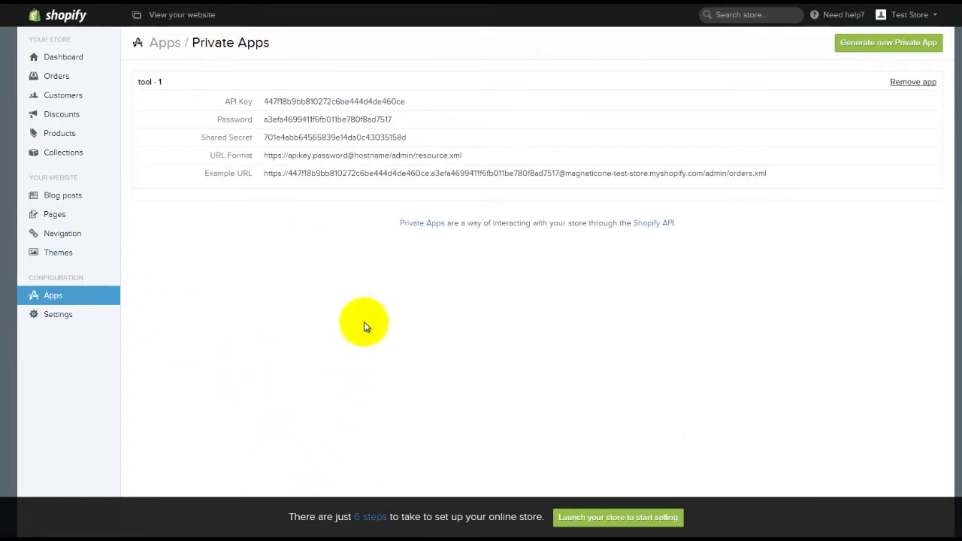
{"action": "left_click_drag", "start_coordinate": [406, 102], "coordinate": [263, 101]}
{"action": "key", "text": "ctrl+c"}
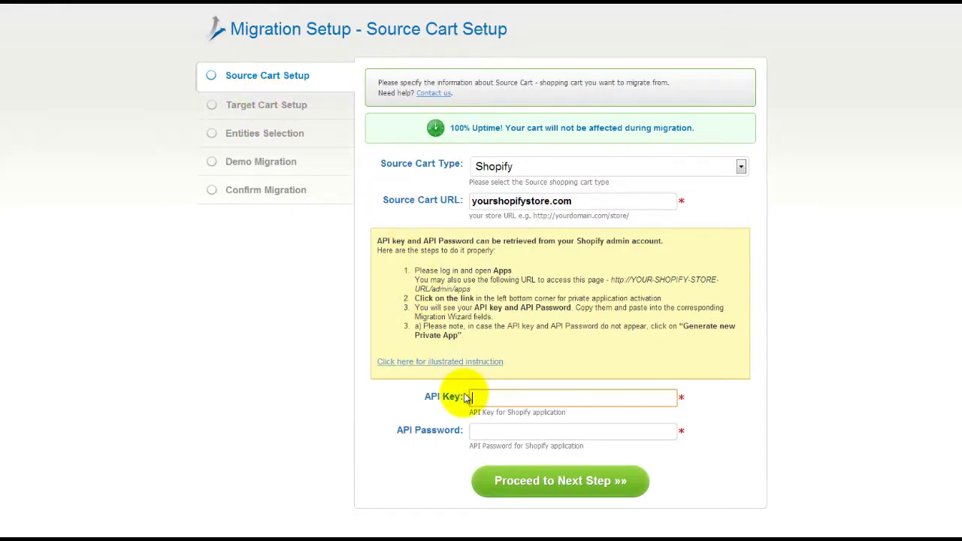
{"action": "left_click", "coordinate": [473, 397]}
{"action": "key", "text": "ctrl+v"}
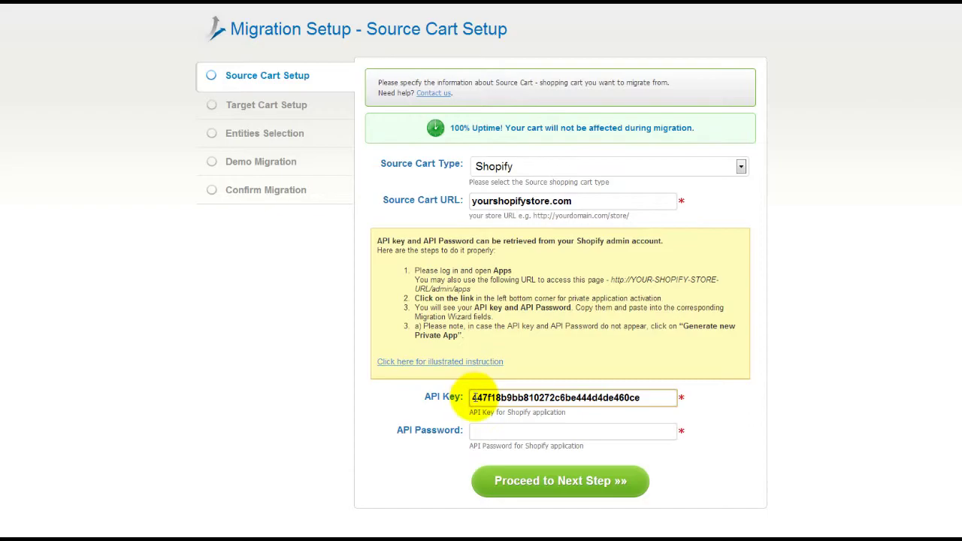
Copy the private app's password into Cart2Cart's API Password field.
{"action": "left_click", "coordinate": [476, 427]}
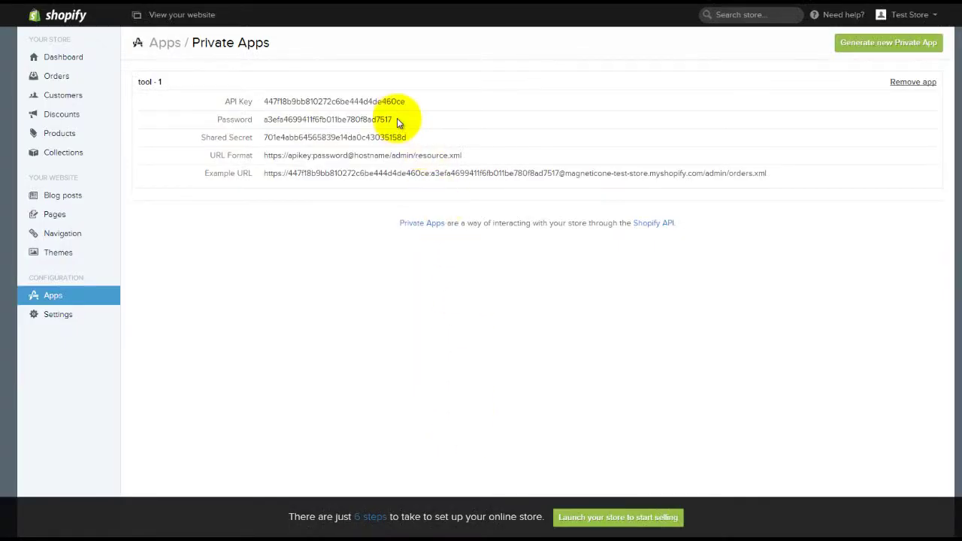
{"action": "left_click_drag", "start_coordinate": [396, 122], "coordinate": [263, 119]}
{"action": "key", "text": "ctrl+c"}
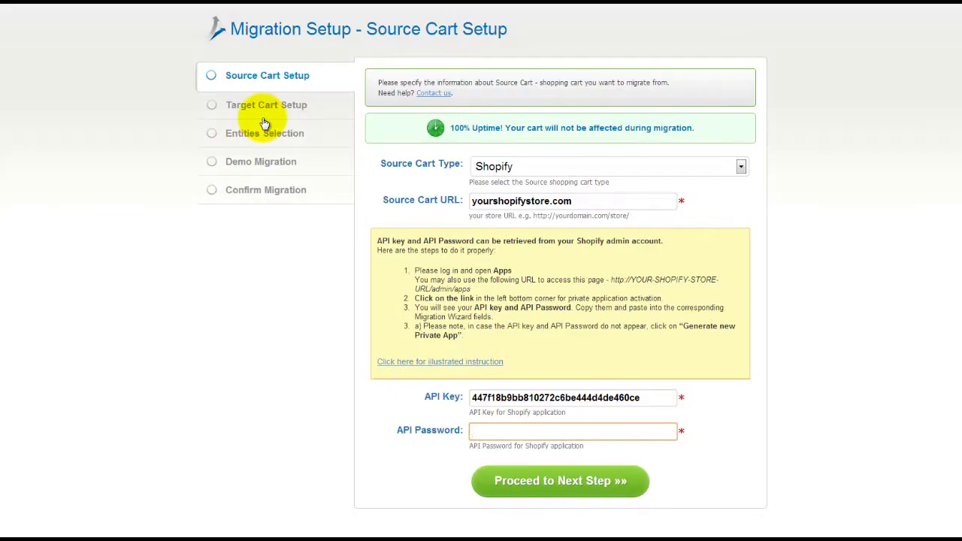
{"action": "left_click", "coordinate": [481, 431]}
{"action": "key", "text": "ctrl+v"}
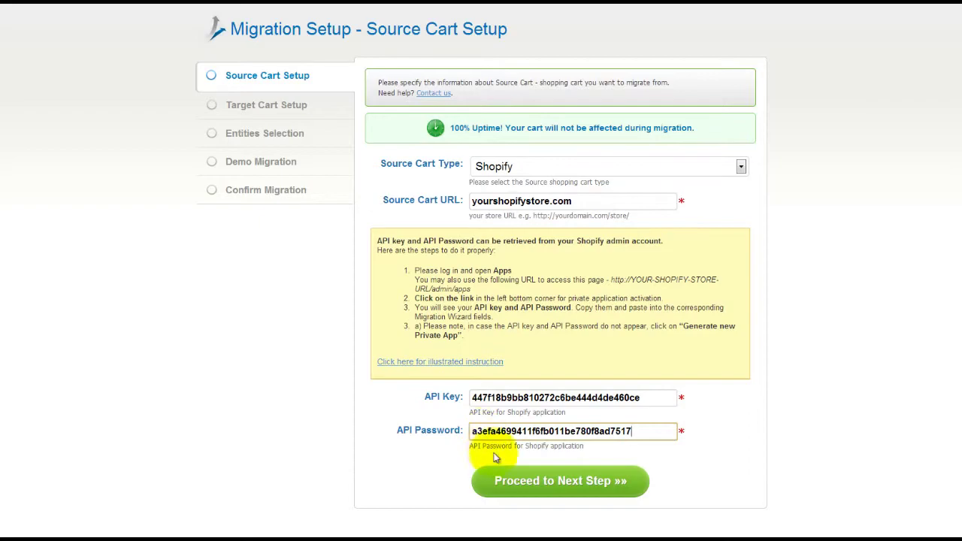
{"action": "left_click", "coordinate": [520, 482]}
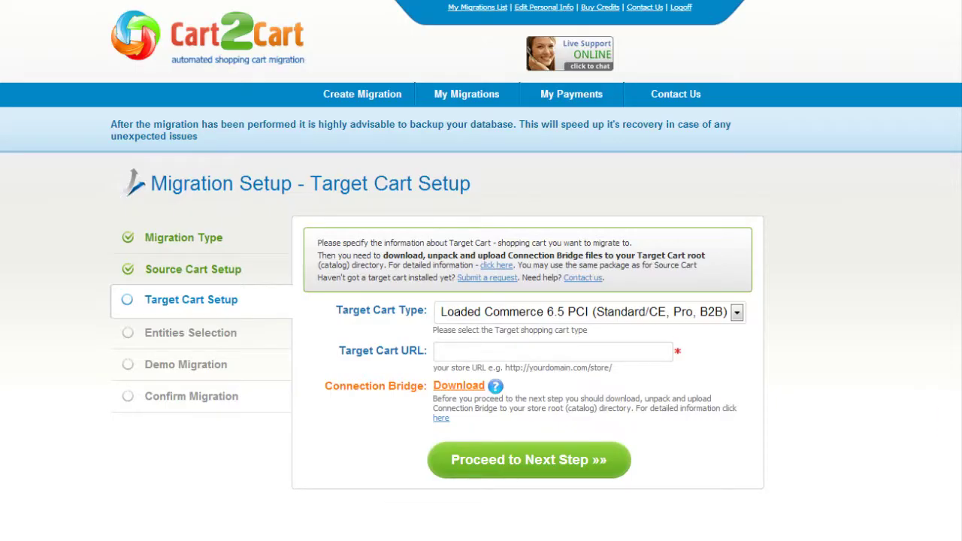
{"action": "left_click", "coordinate": [735, 313]}
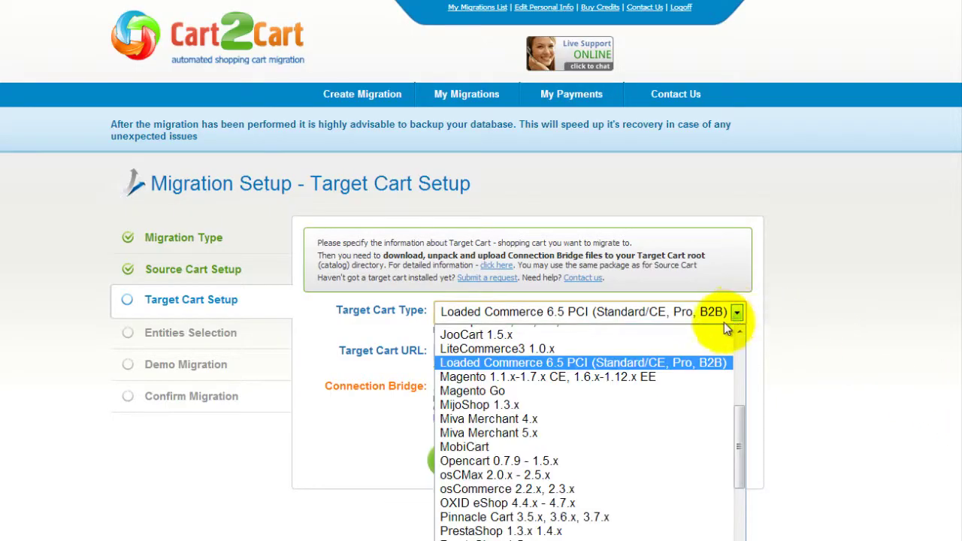
{"action": "left_click", "coordinate": [688, 389]}
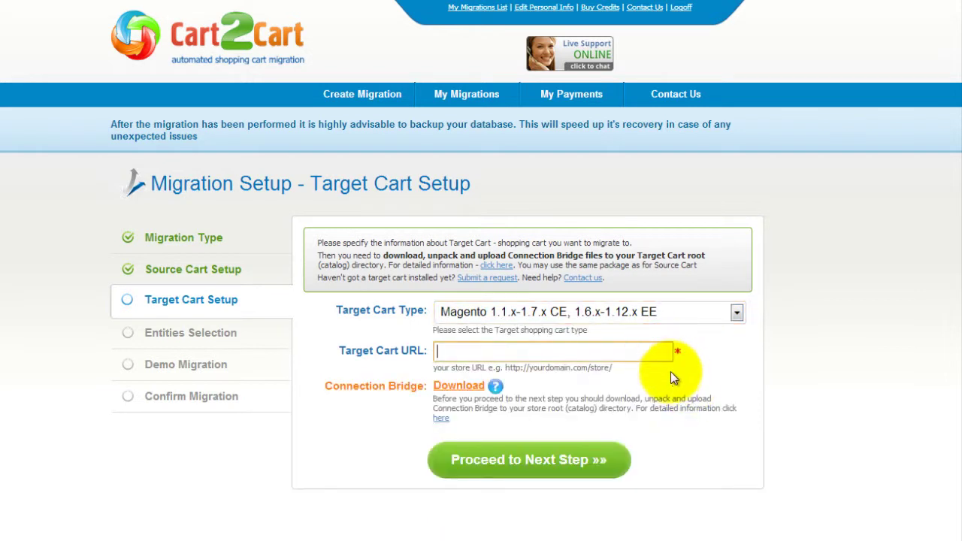
{"action": "type", "text": "www.your-target-magento-store.com"}
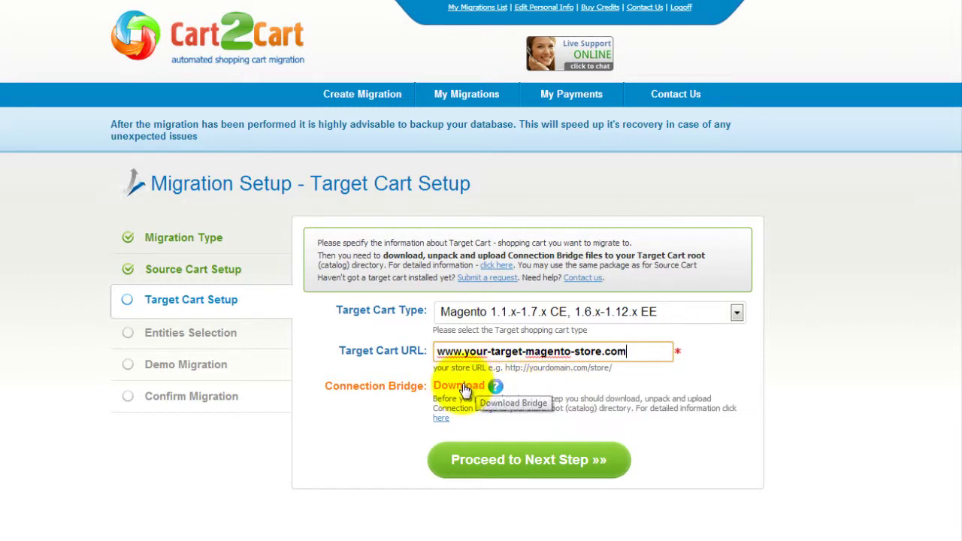
{"action": "left_click", "coordinate": [520, 459]}
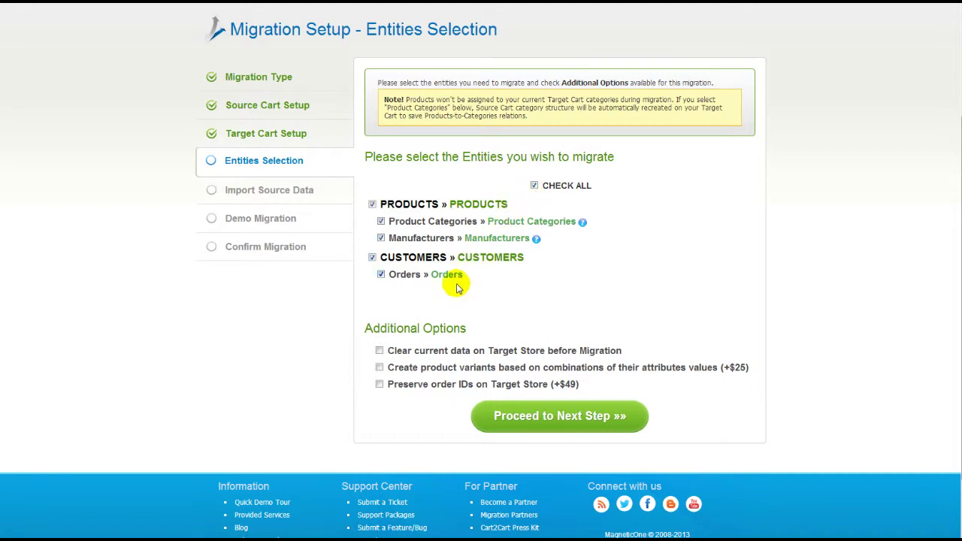
Leave Clear current data, Create product variants and Preserve order IDs unchecked, then proceed to Import Source Data.
{"action": "left_click", "coordinate": [380, 351]}
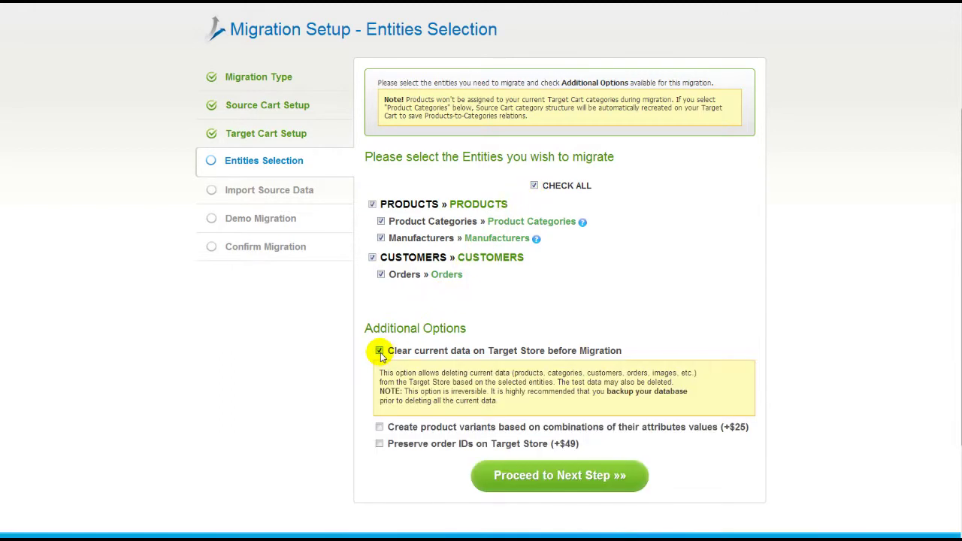
{"action": "left_click", "coordinate": [379, 350]}
{"action": "left_click", "coordinate": [380, 368]}
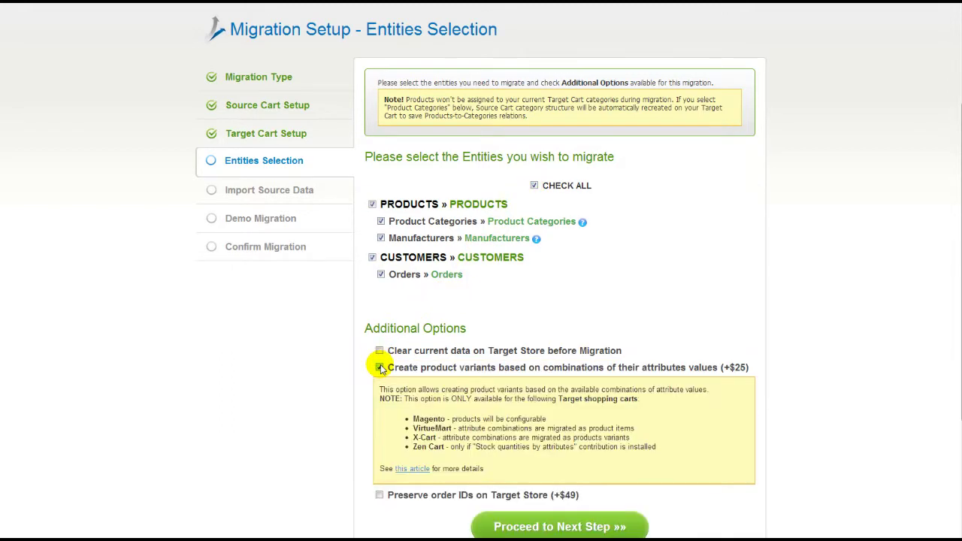
{"action": "left_click", "coordinate": [380, 368]}
{"action": "left_click", "coordinate": [379, 384]}
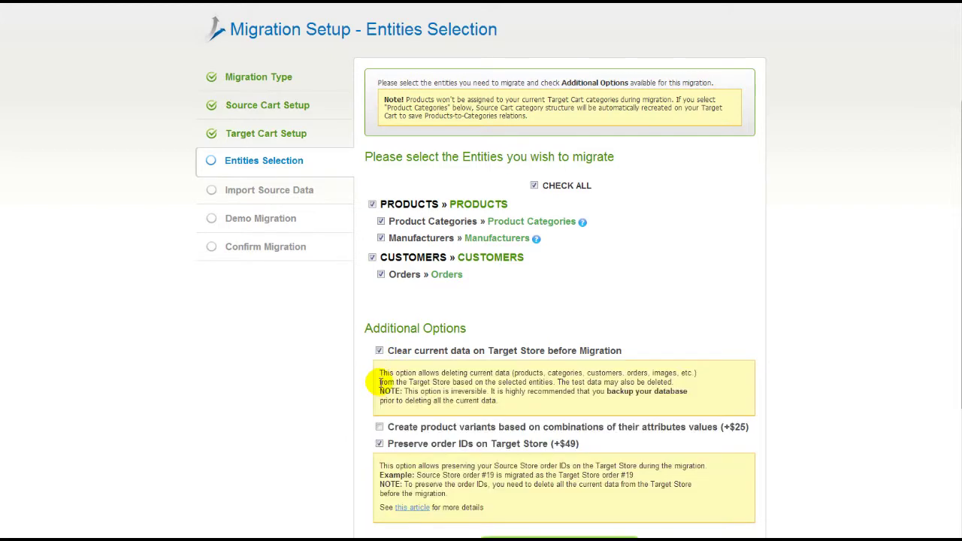
{"action": "left_click", "coordinate": [380, 351]}
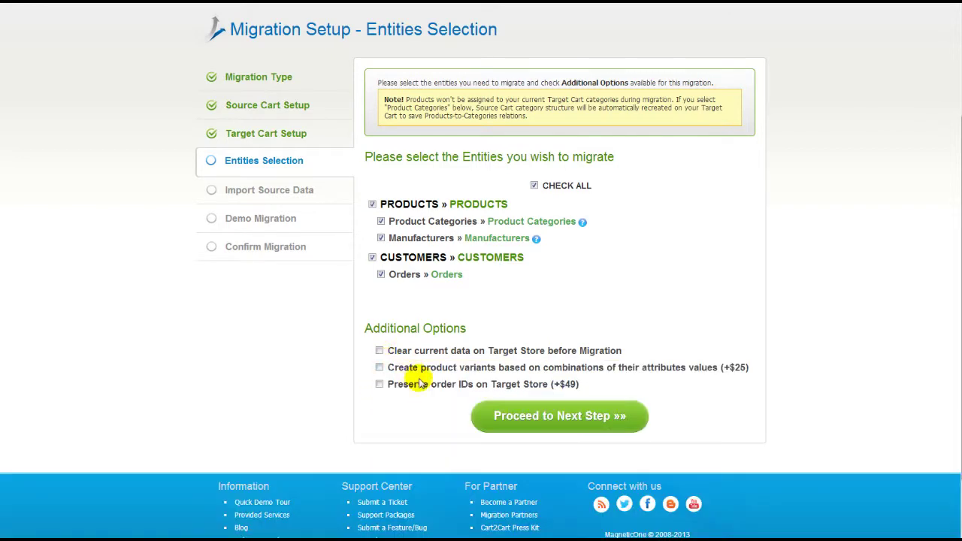
{"action": "left_click", "coordinate": [615, 417]}
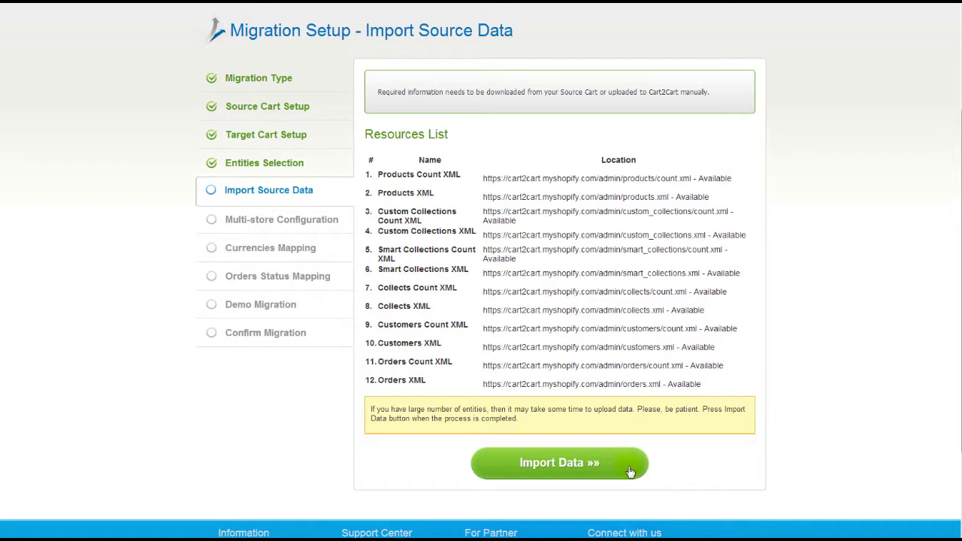
Import the twelve Shopify XML resources to reach Multi-store Configuration.
{"action": "left_click", "coordinate": [595, 465]}
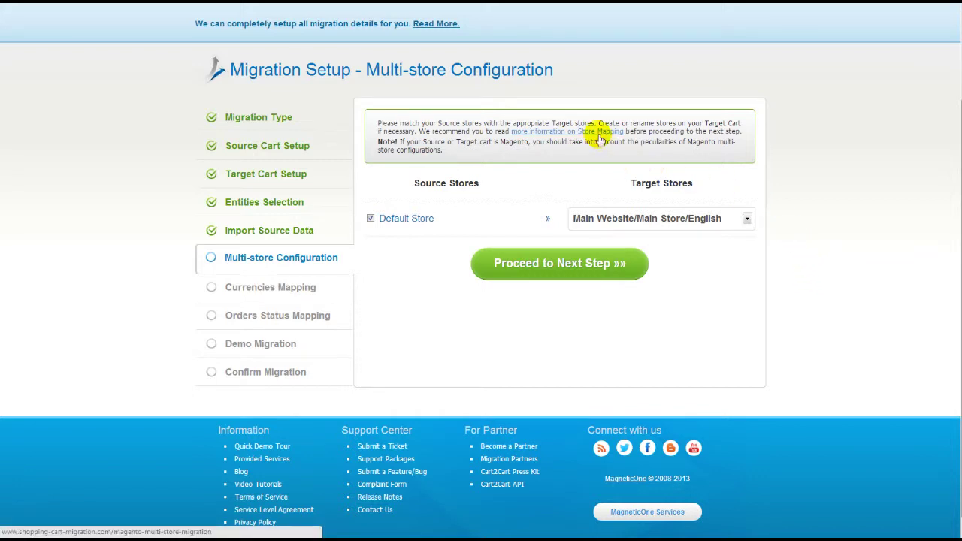
Confirm Main Website/Main Store/English as target store and US Dollar as target currency, then continue.
{"action": "left_click", "coordinate": [746, 219]}
{"action": "left_click", "coordinate": [728, 238]}
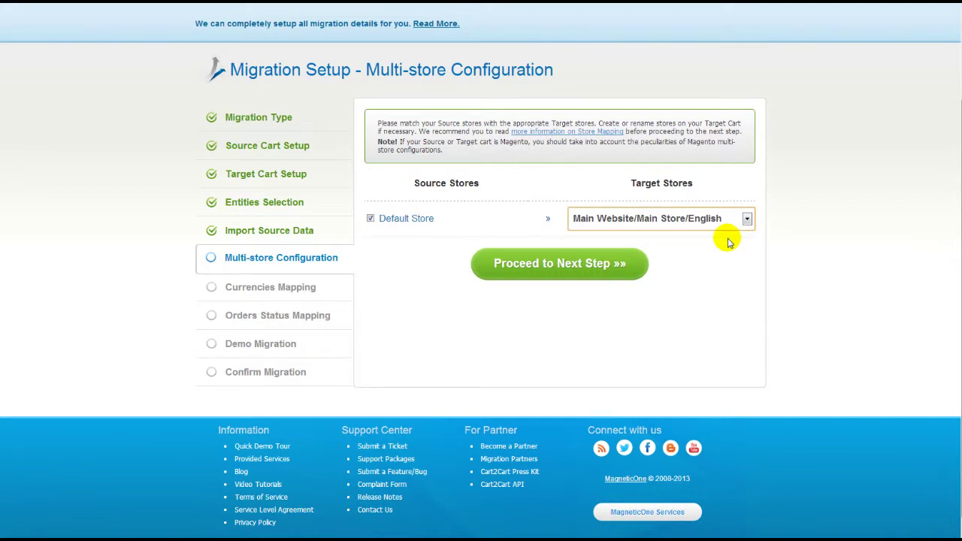
{"action": "left_click", "coordinate": [596, 265]}
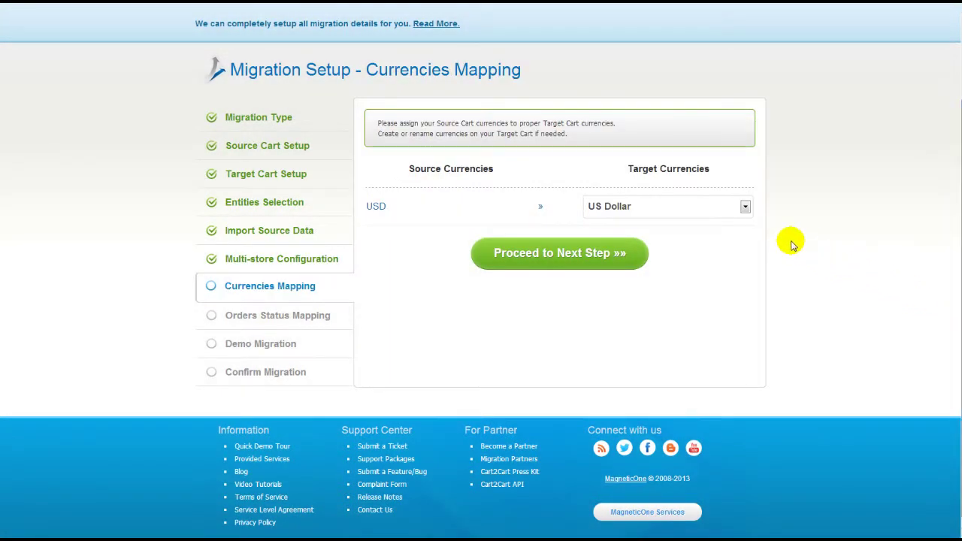
{"action": "left_click", "coordinate": [744, 206]}
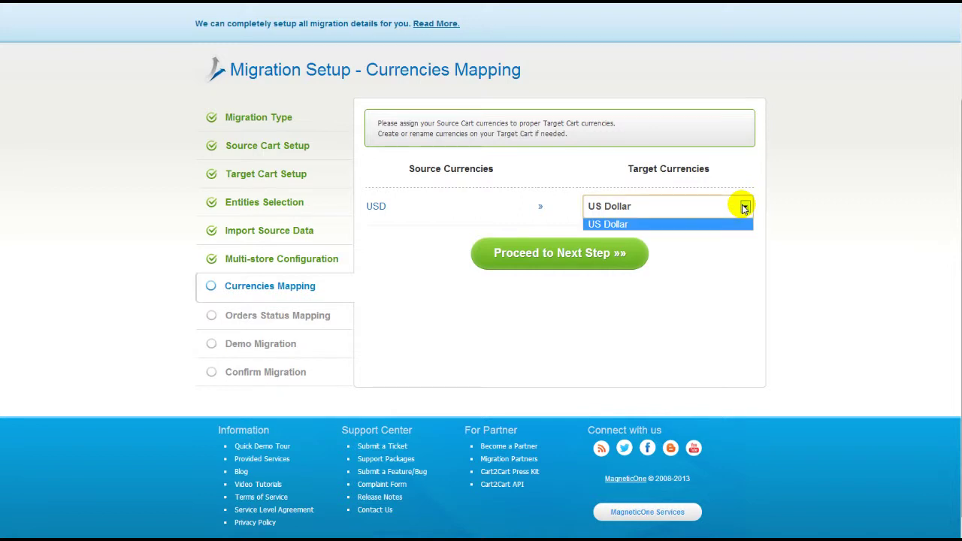
{"action": "left_click", "coordinate": [741, 222]}
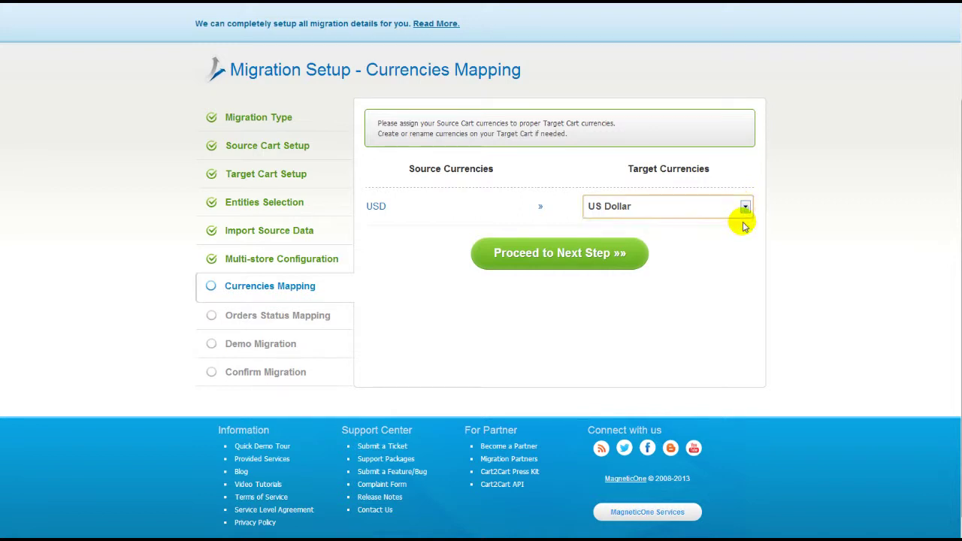
{"action": "left_click", "coordinate": [622, 256]}
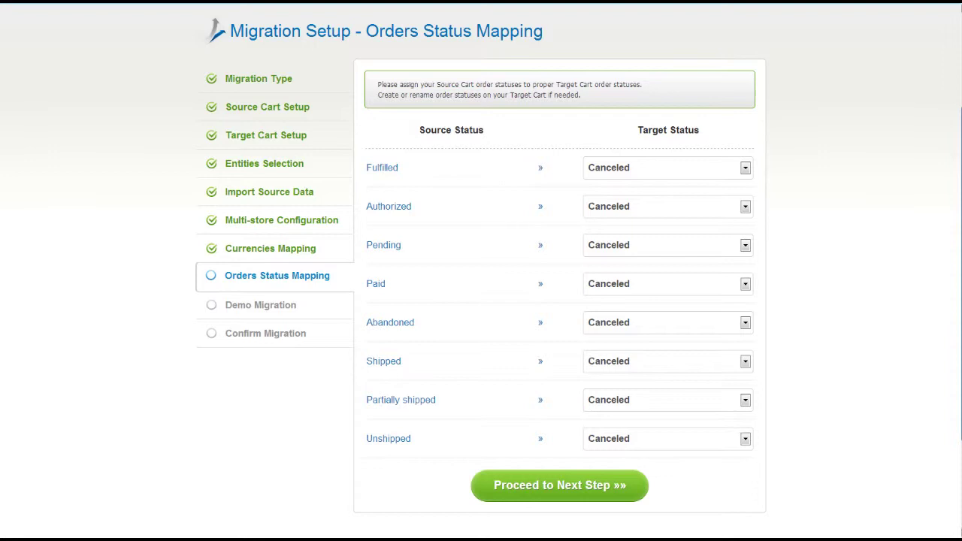
Map order statuses Fulfilled→Complete, Authorized→Payment Review, Pending→Pending, and proceed to Demo Migration.
{"action": "left_click", "coordinate": [745, 167]}
{"action": "left_click", "coordinate": [730, 207]}
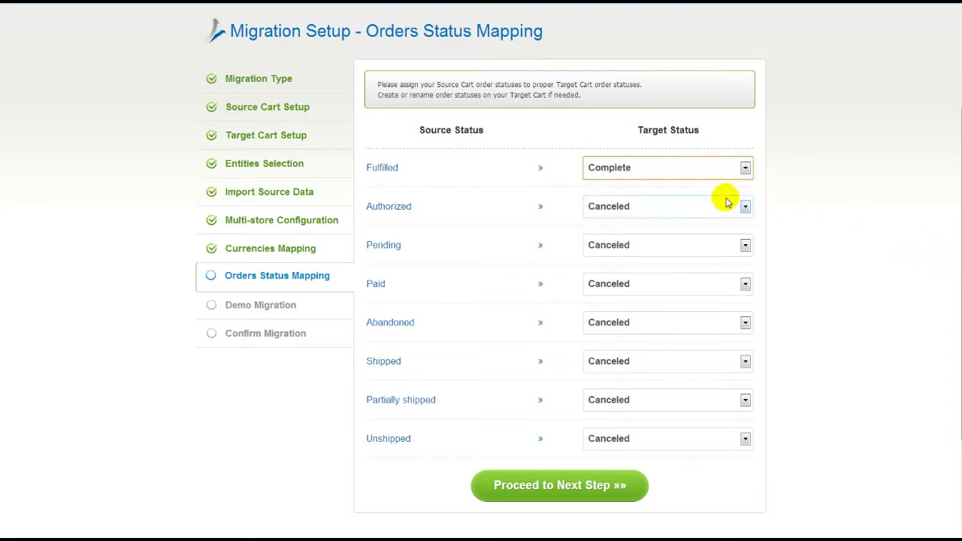
{"action": "left_click", "coordinate": [729, 207]}
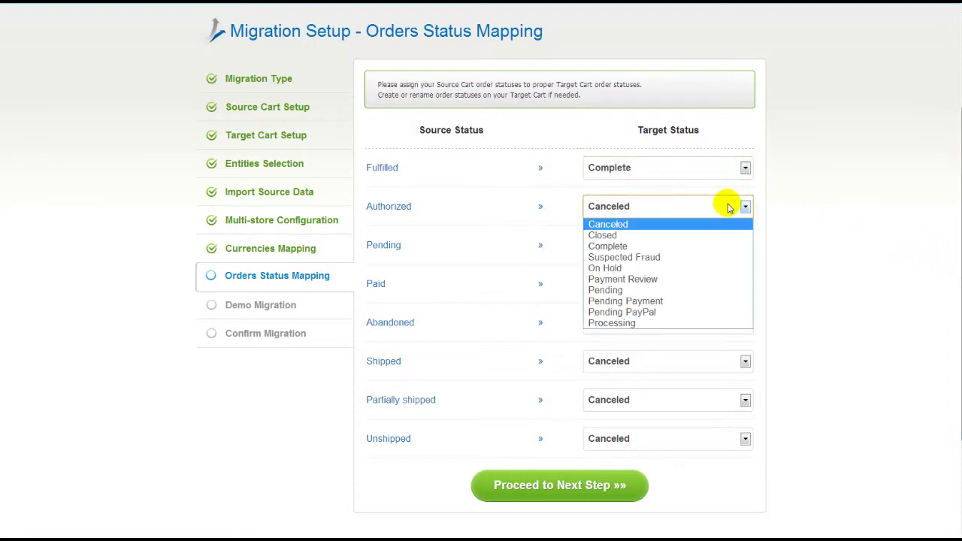
{"action": "left_click", "coordinate": [709, 278]}
{"action": "left_click", "coordinate": [709, 247]}
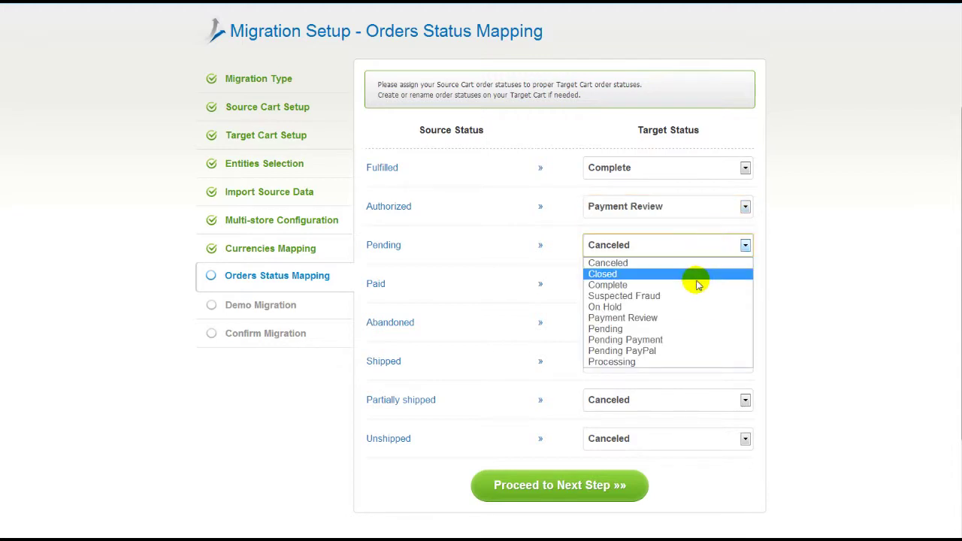
{"action": "left_click", "coordinate": [690, 329]}
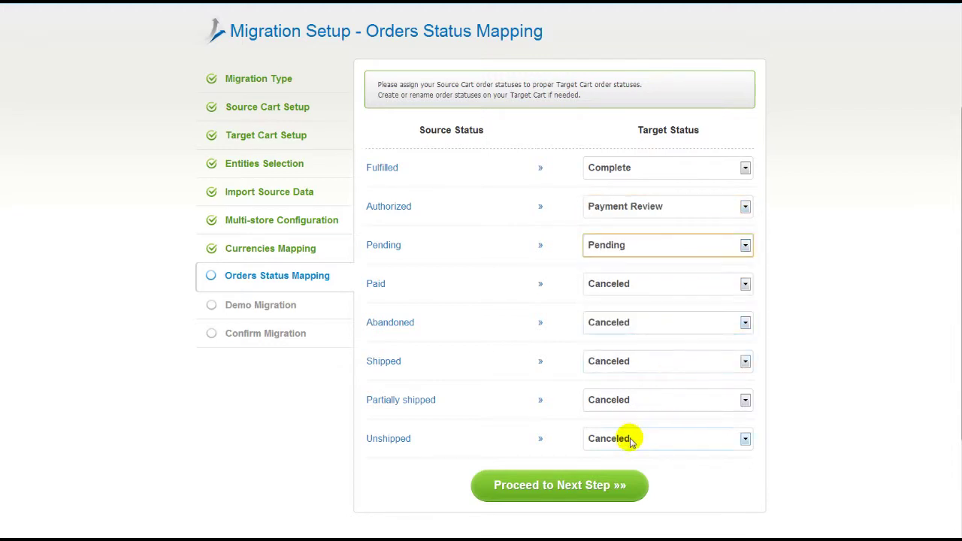
{"action": "left_click", "coordinate": [604, 488]}
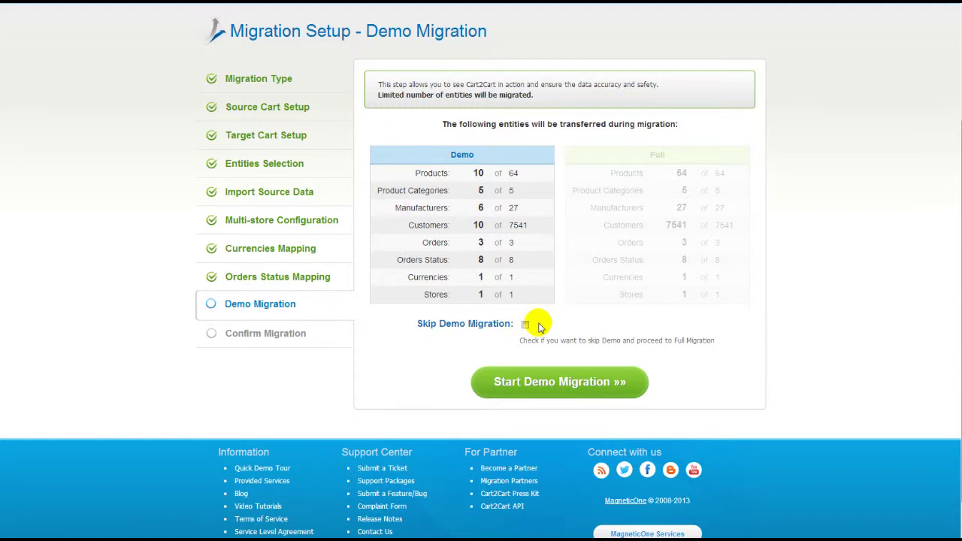
Launch the demo migration with Skip Demo Migration left unchecked.
{"action": "left_click", "coordinate": [566, 382]}
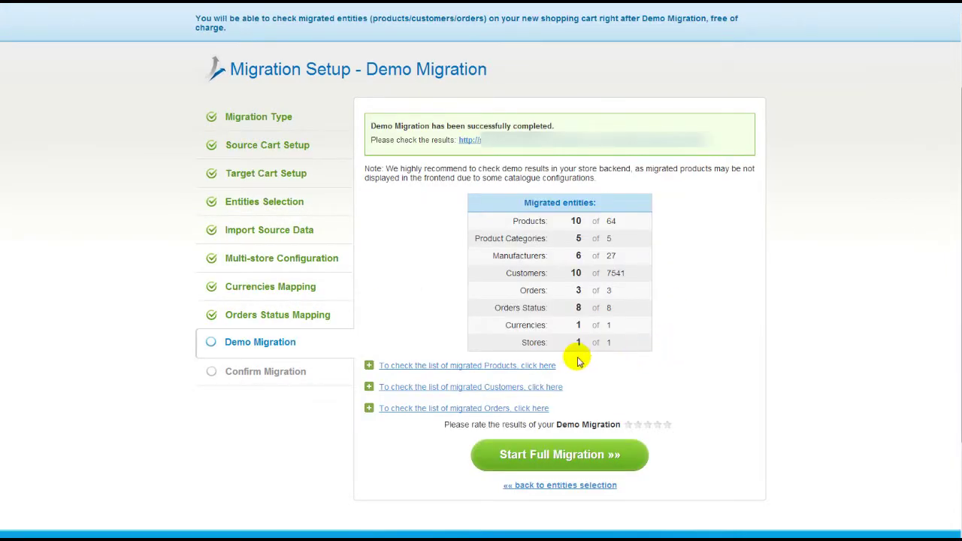
Check the demo's migrated products, customers and target-store results, then proceed to Confirm Migration.
{"action": "left_click", "coordinate": [547, 367]}
{"action": "left_click", "coordinate": [544, 367]}
{"action": "left_click", "coordinate": [536, 391]}
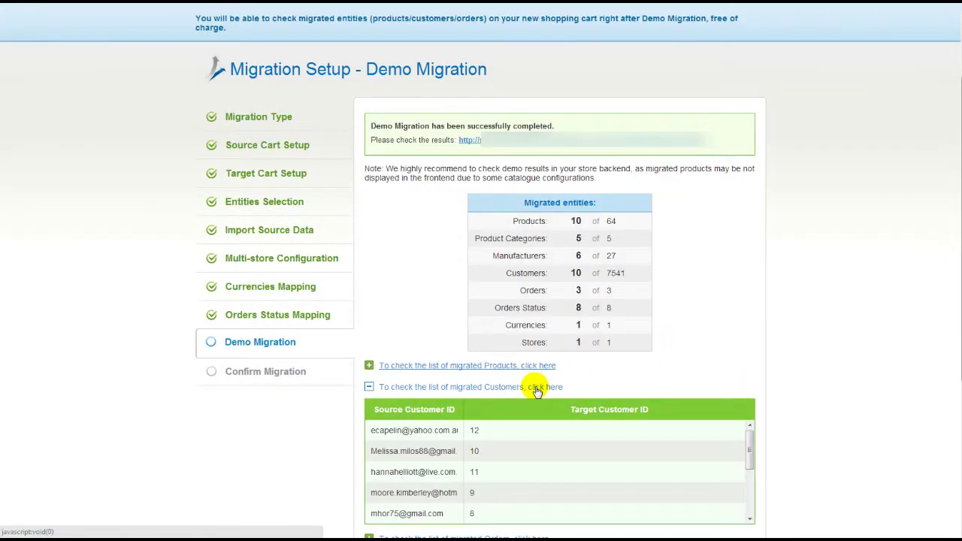
{"action": "left_click", "coordinate": [537, 388]}
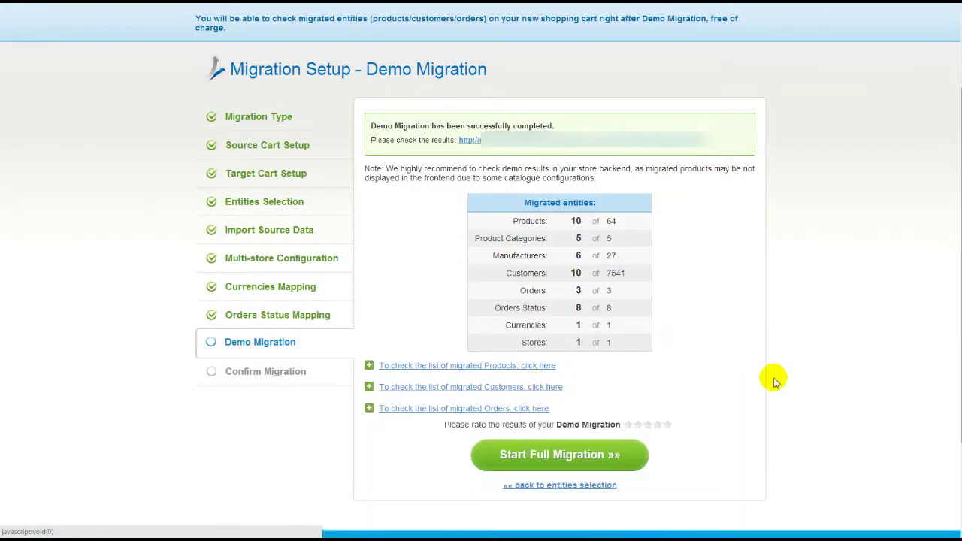
{"action": "left_click", "coordinate": [686, 144]}
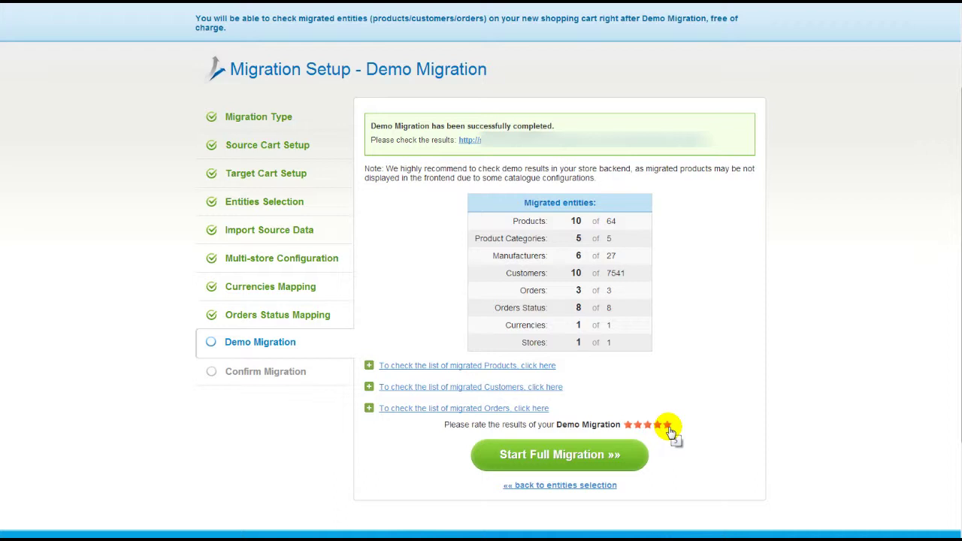
{"action": "left_click", "coordinate": [597, 452]}
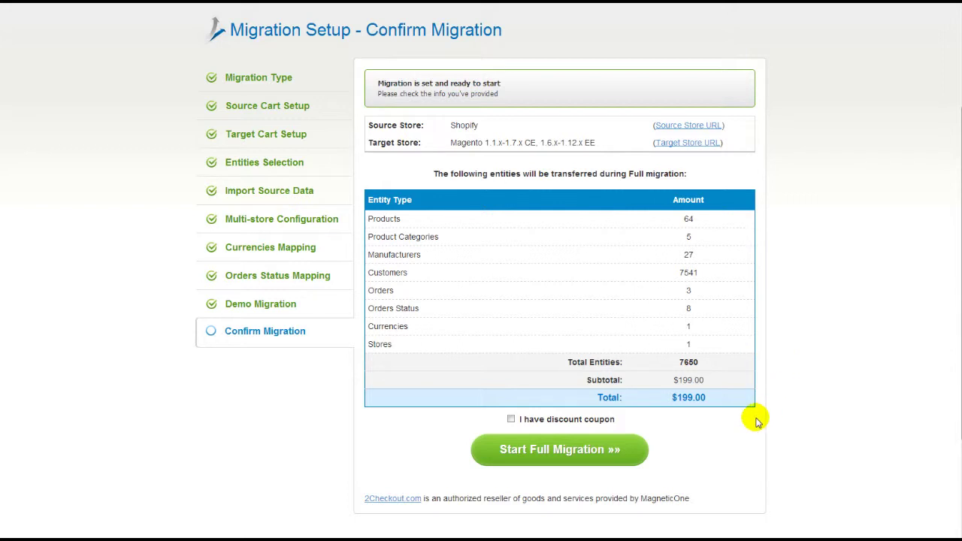
Start the $199.00 full migration of 7650 entities with no discount coupon applied.
{"action": "left_click", "coordinate": [511, 418]}
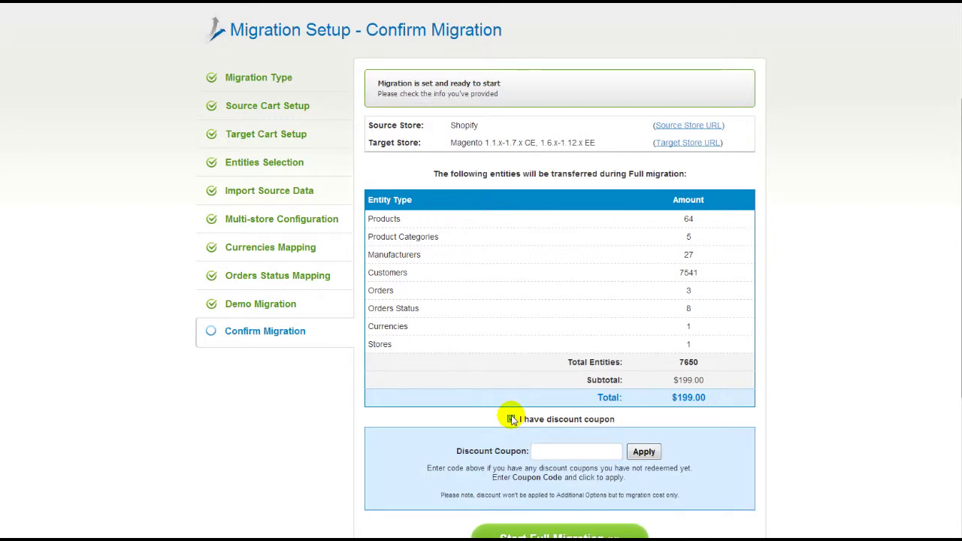
{"action": "left_click", "coordinate": [511, 418]}
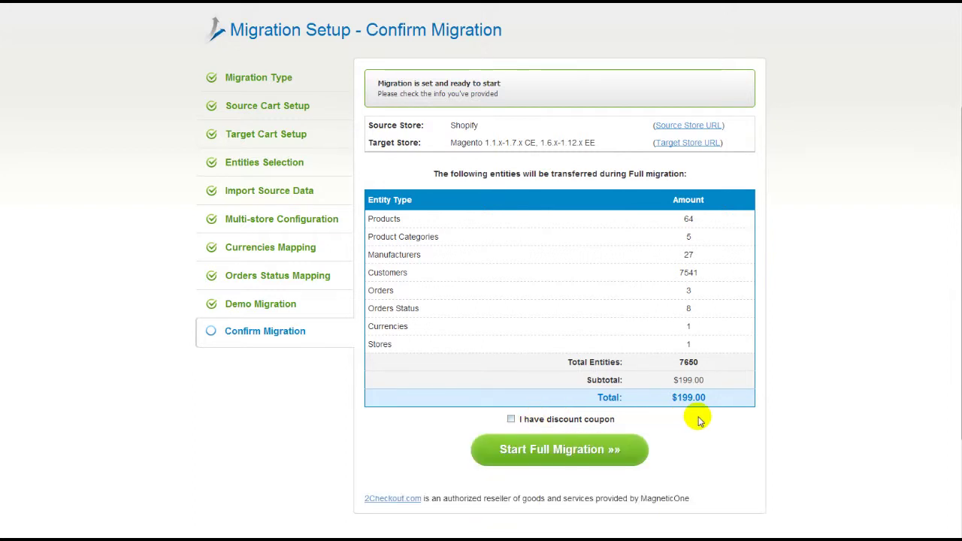
{"action": "left_click", "coordinate": [615, 451]}
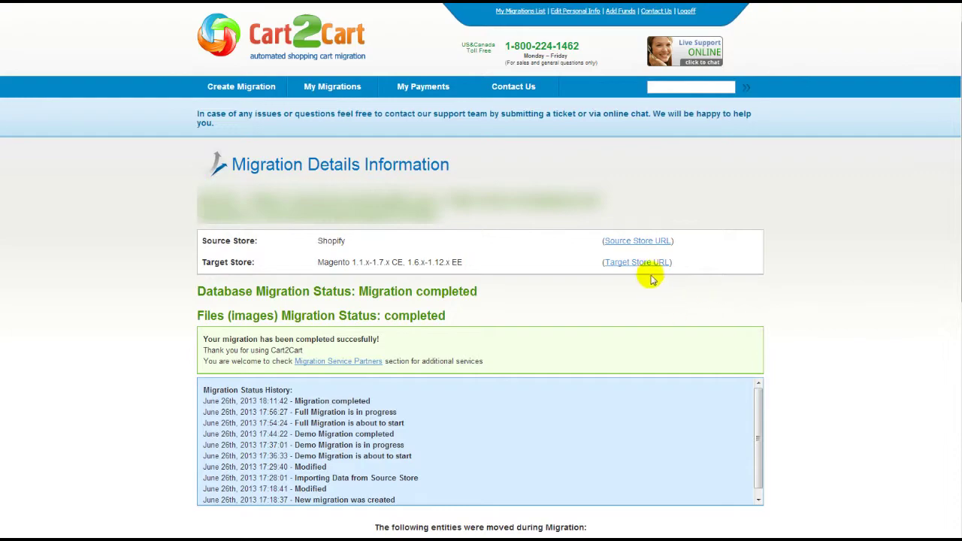
Open the Magento target store home page and browse categories such as Mouses, Clothes and Shop Mac.
{"action": "left_click", "coordinate": [651, 269]}
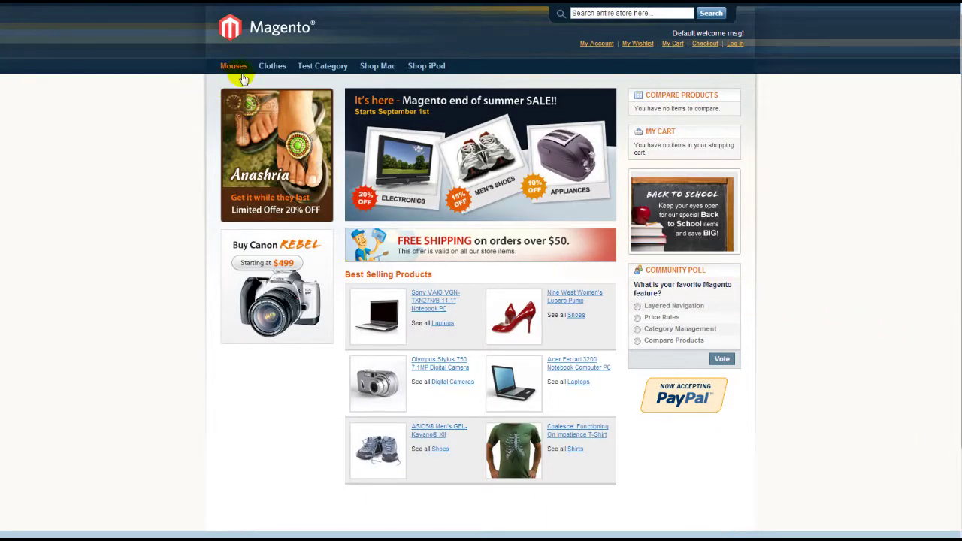
{"action": "mouse_move", "coordinate": [372, 77]}
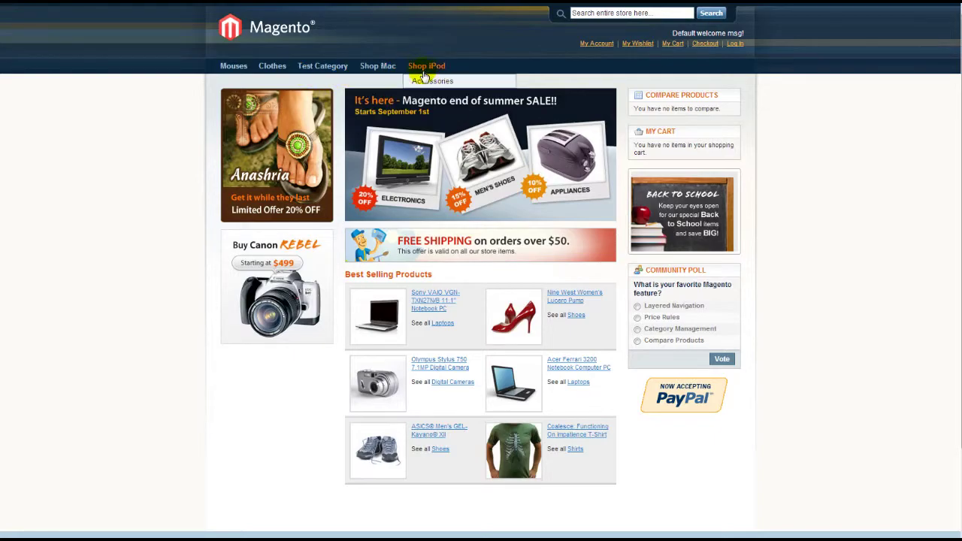